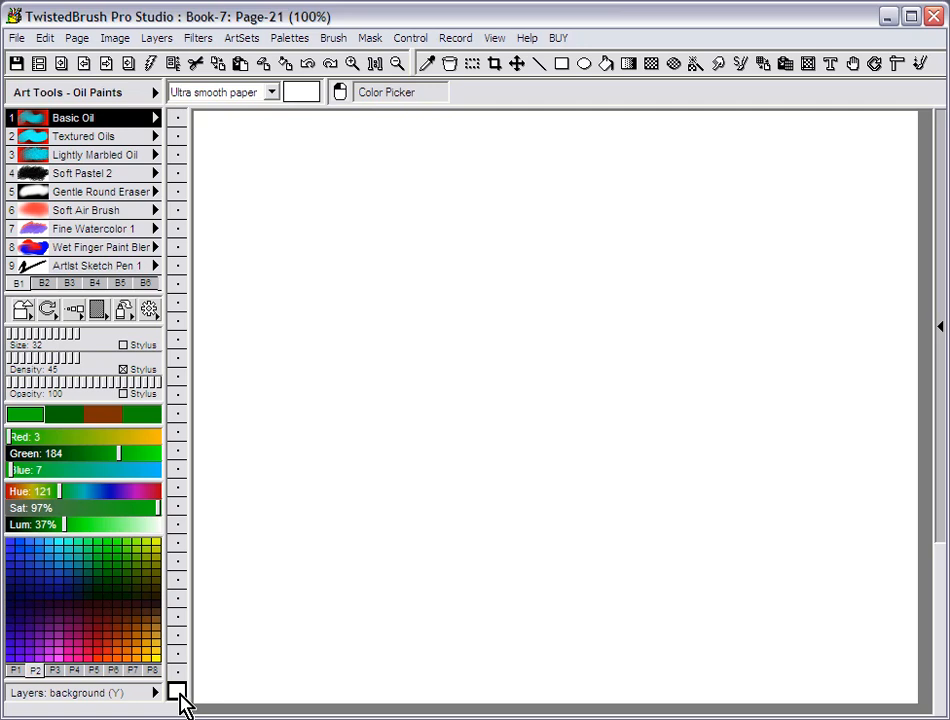
Hide the background layer and draw a tall ellipse mask about 64 wide by 229 high on layer 3.
click(179, 694)
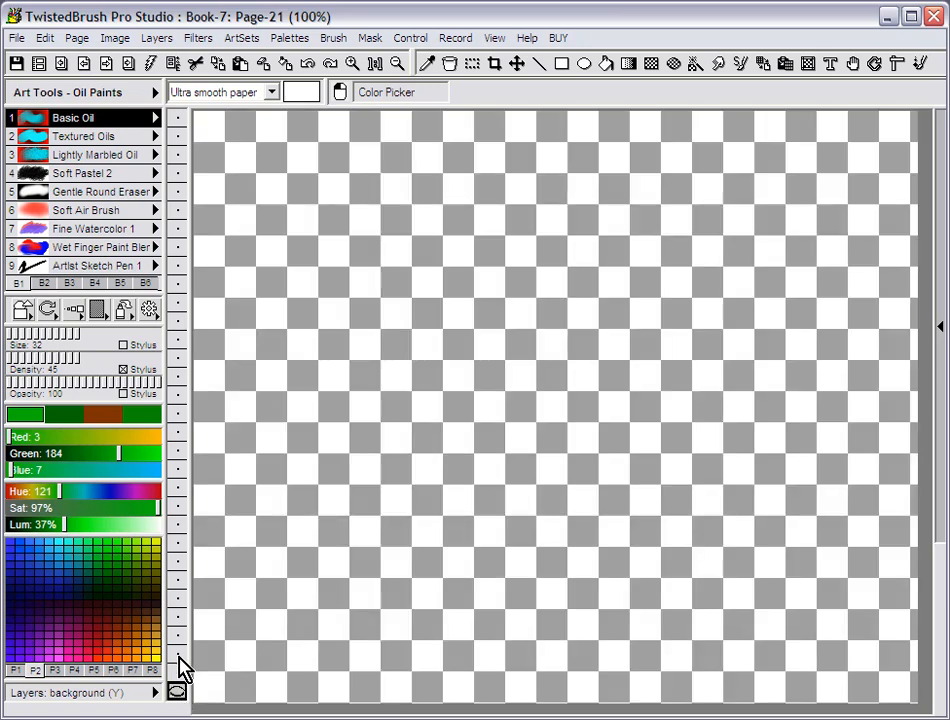
click(179, 657)
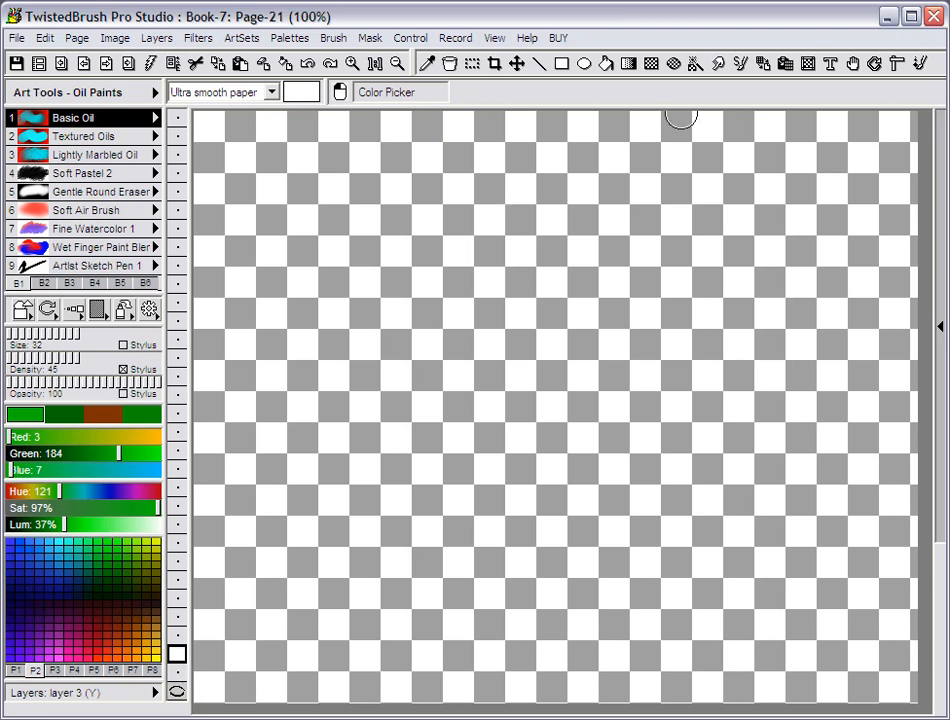
click(673, 64)
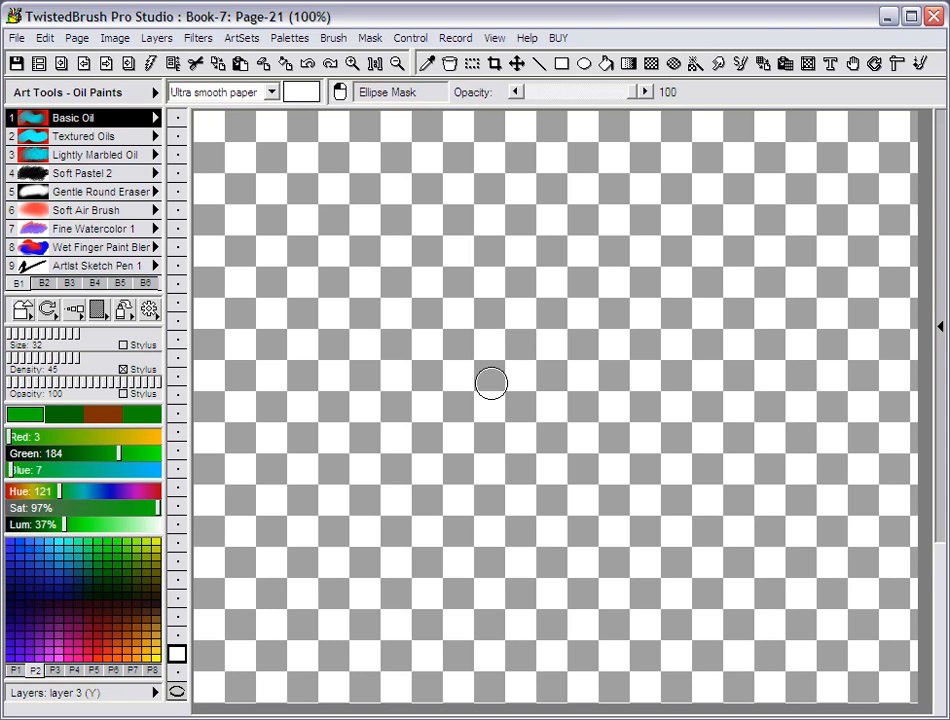
drag(488, 333, 546, 518)
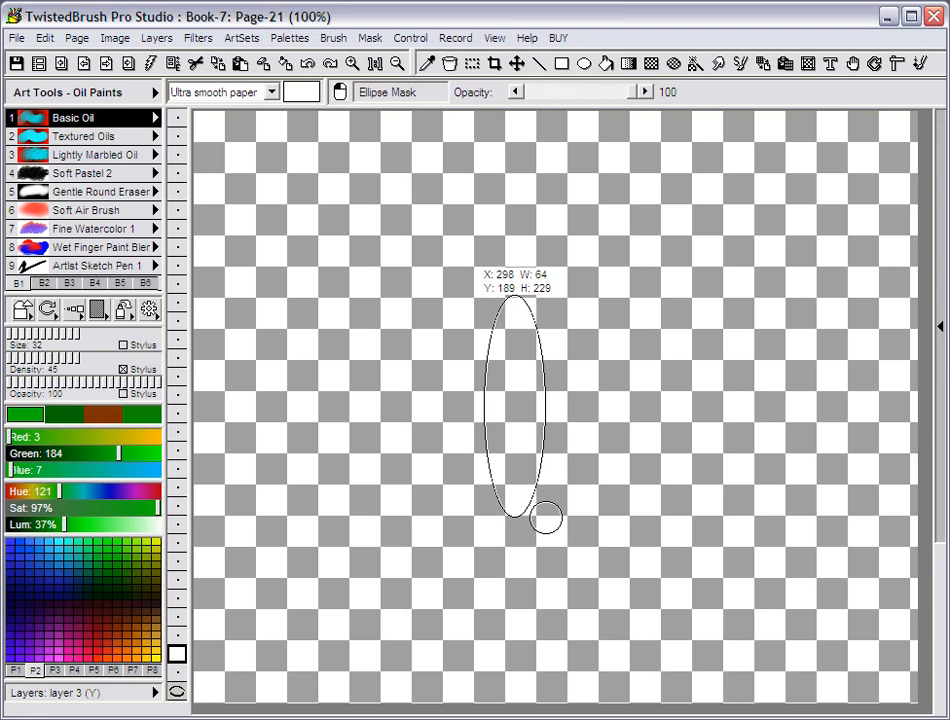
drag(546, 518, 547, 522)
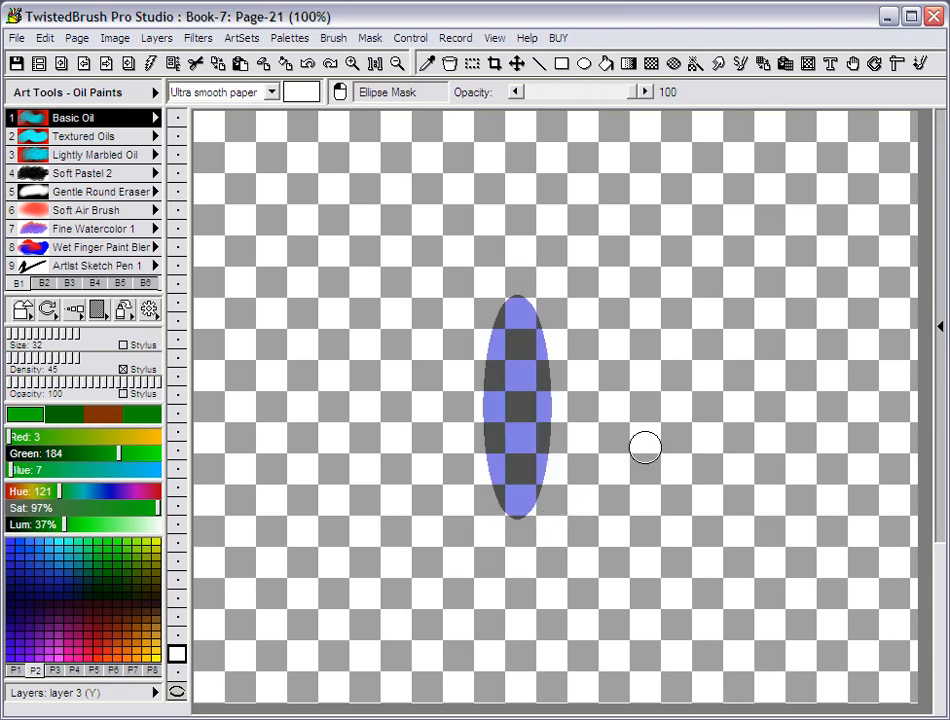
Invert the mask and fill the exposed ellipse with green (Red 13, Green 142, Blue 5).
click(368, 40)
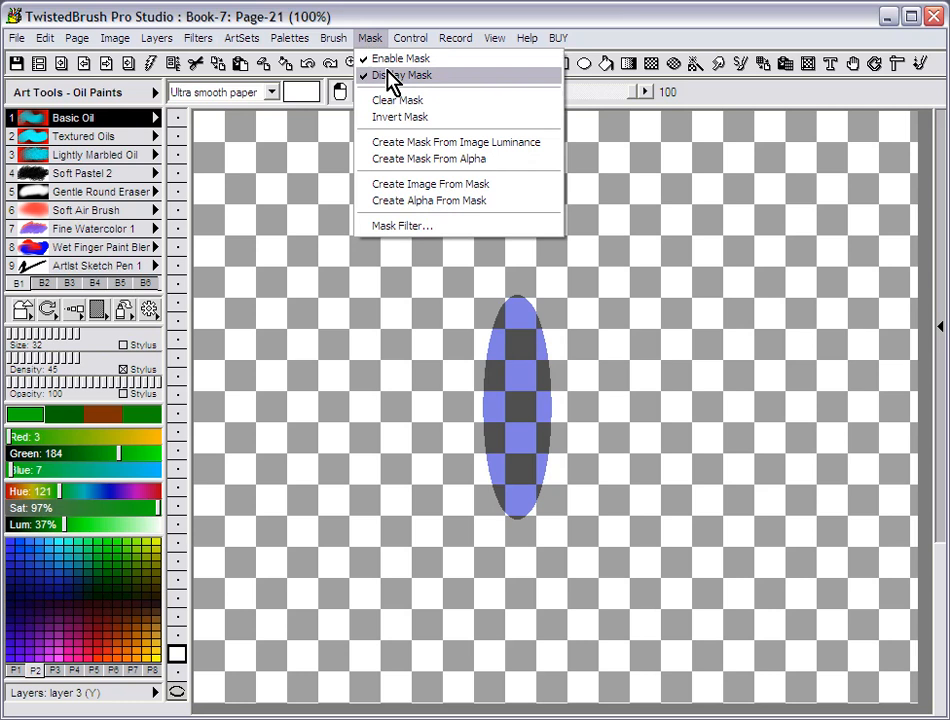
click(418, 120)
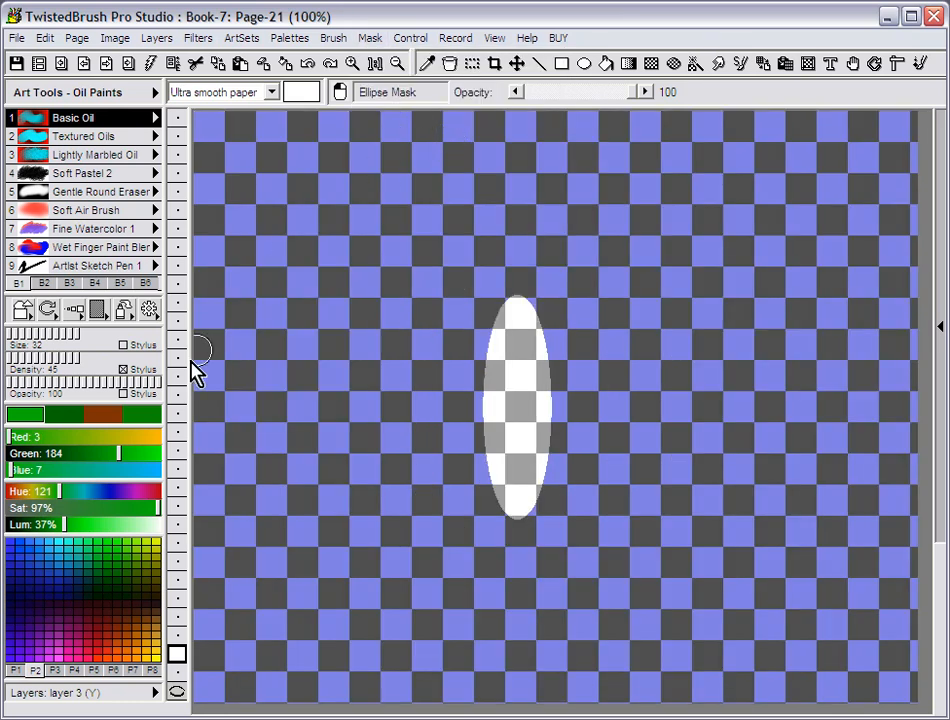
click(120, 578)
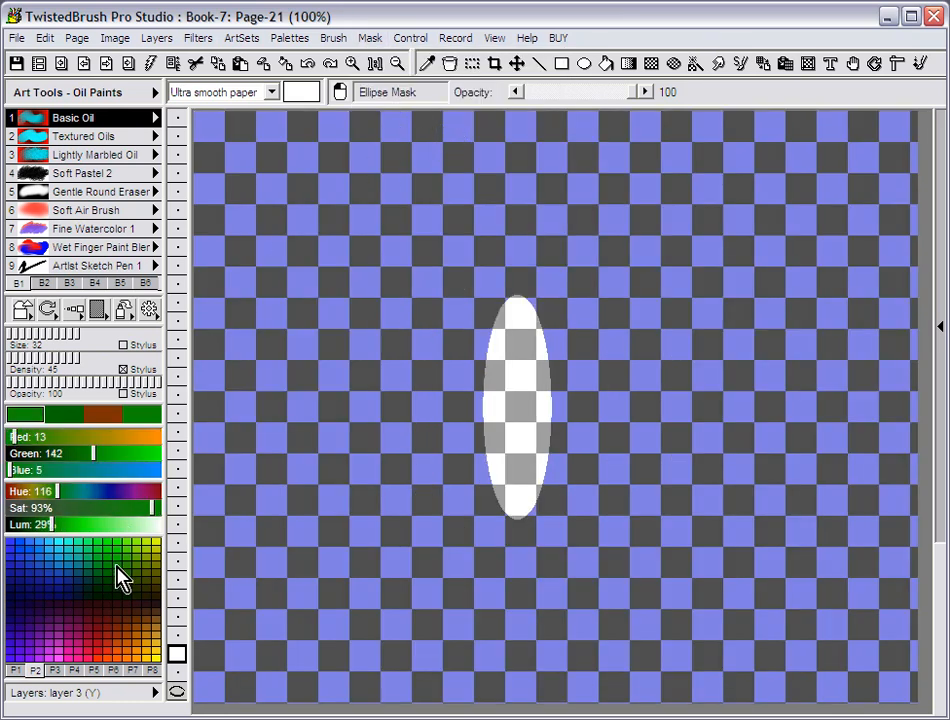
click(288, 68)
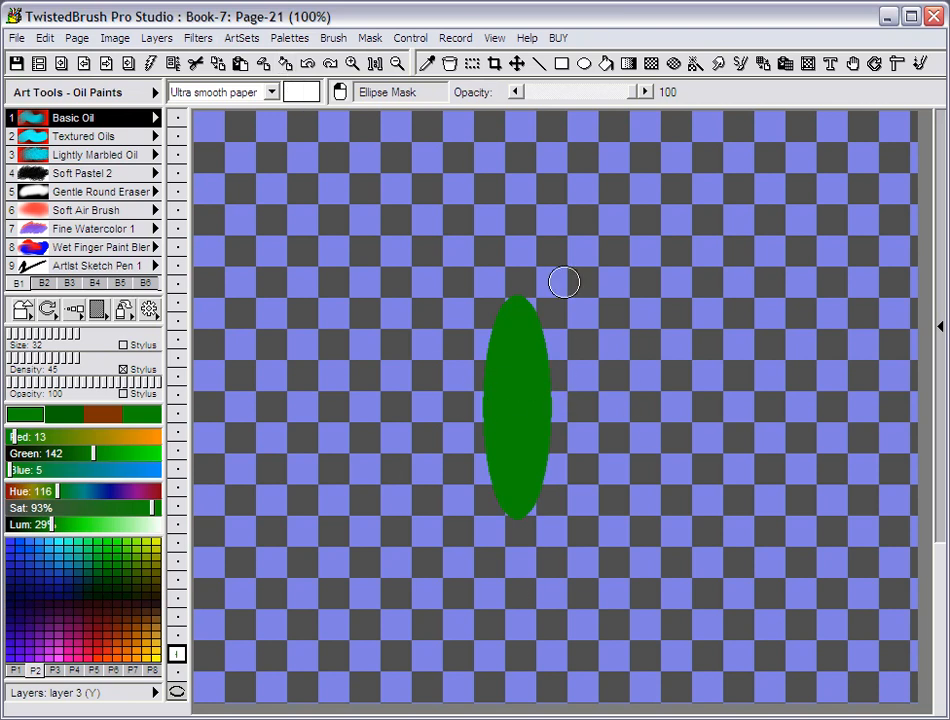
Highlight the ellipse's top end and both sides with Linear Color 1 & Alpha gradients in light green at 78% luminance.
click(630, 64)
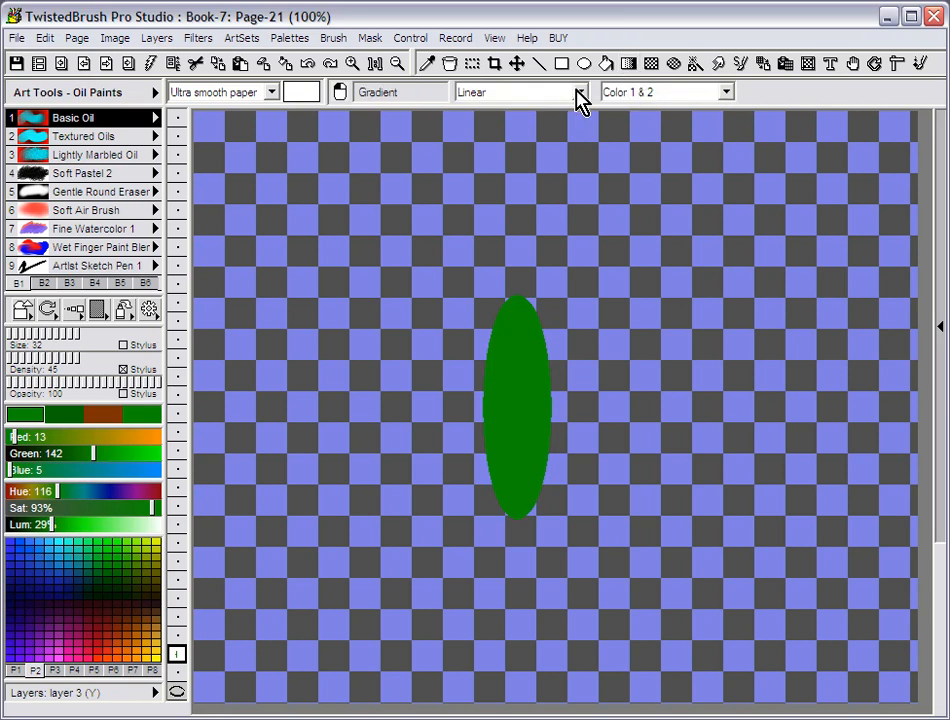
click(725, 92)
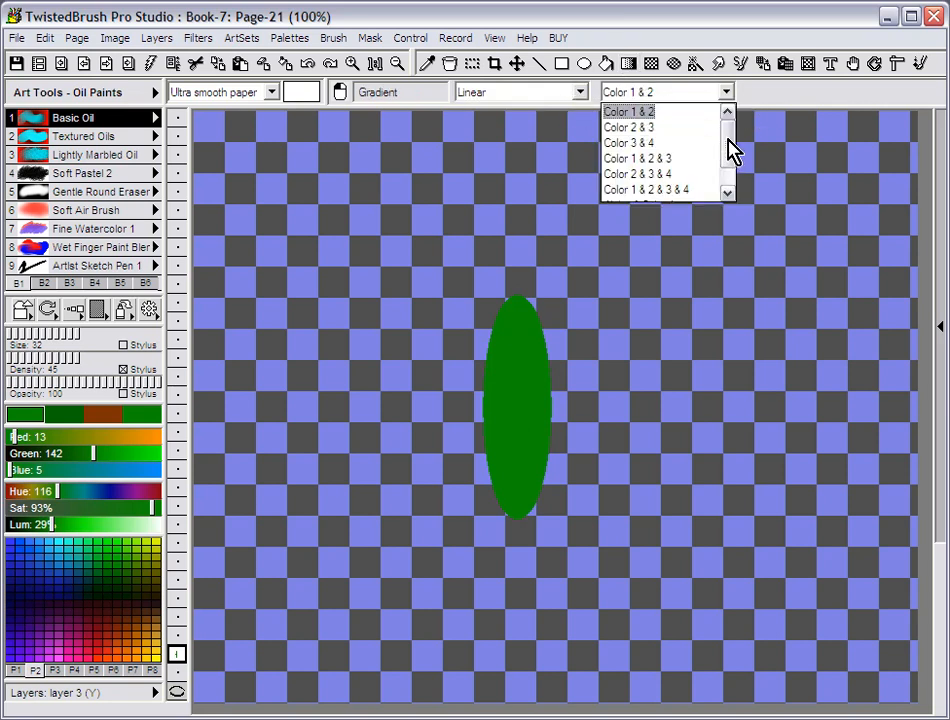
click(727, 192)
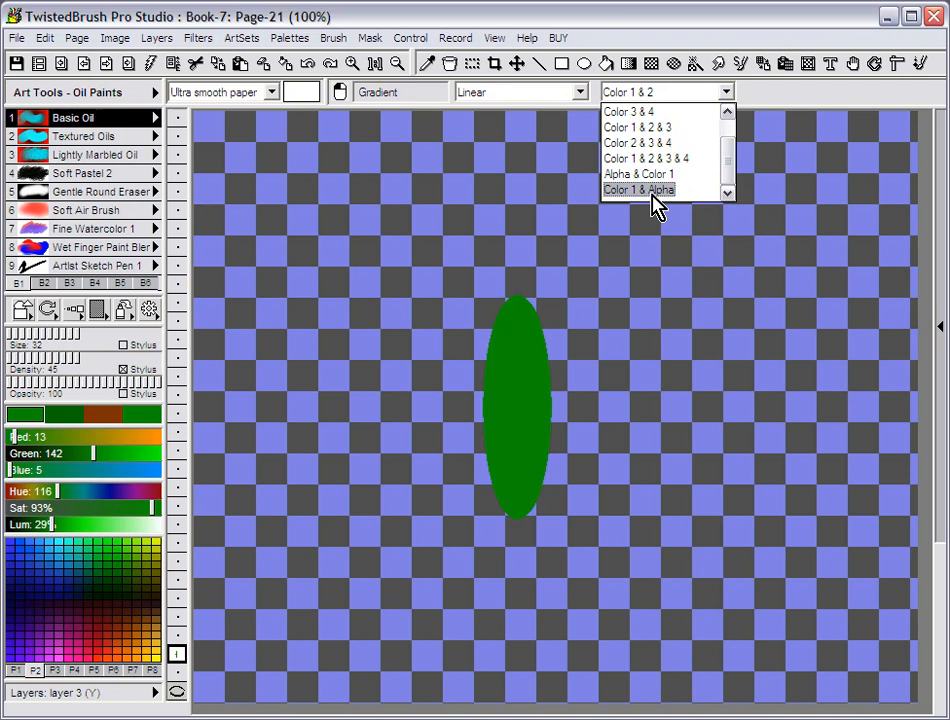
click(651, 191)
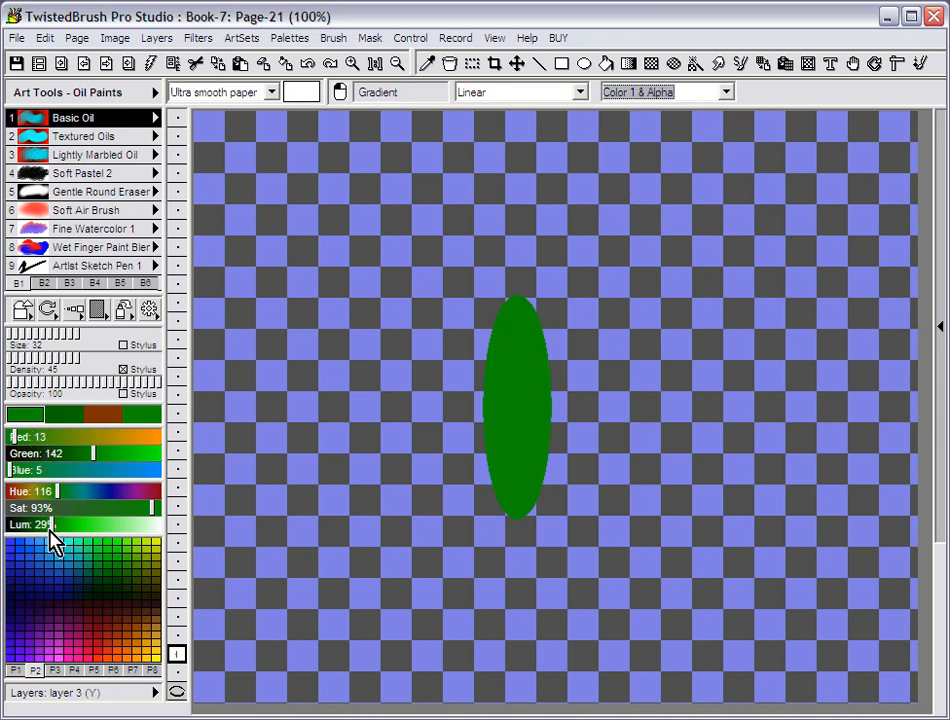
drag(51, 526, 132, 542)
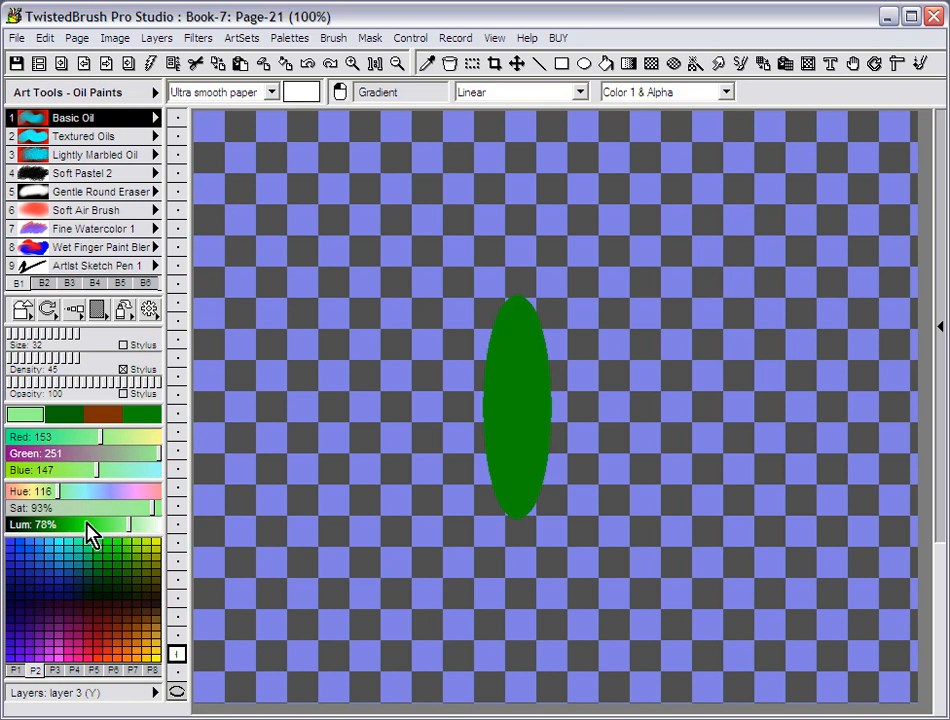
drag(516, 265, 519, 365)
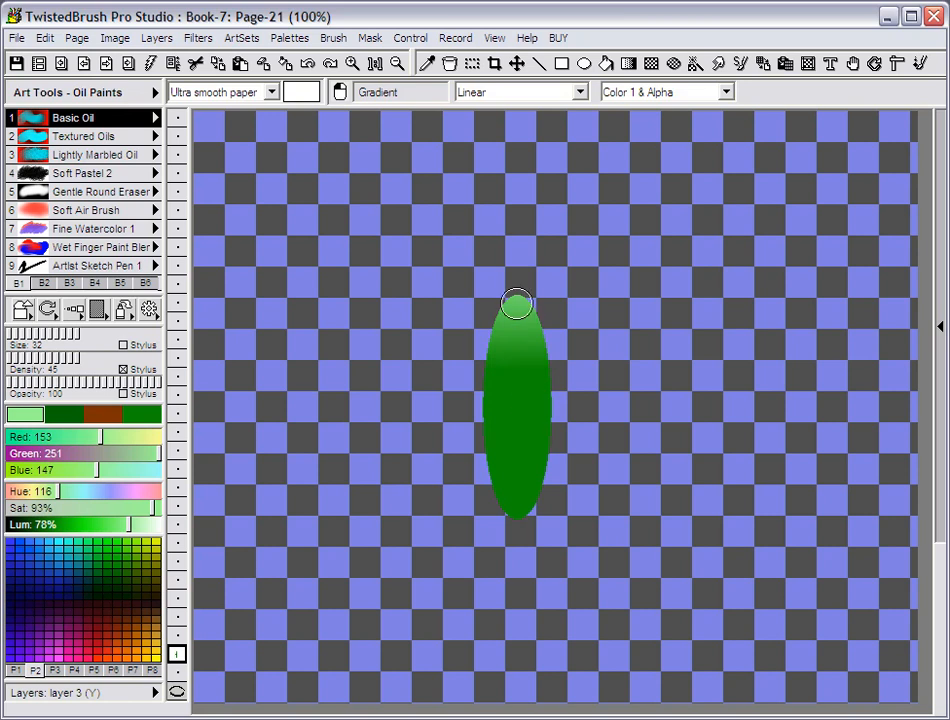
drag(517, 247, 520, 345)
drag(575, 325, 524, 356)
drag(445, 351, 505, 377)
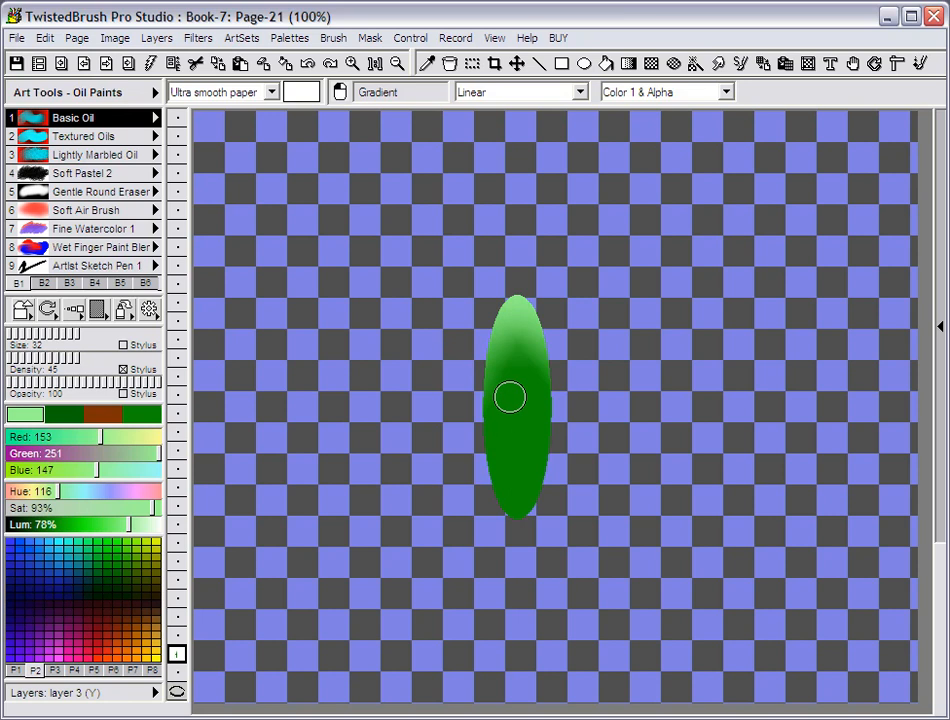
drag(592, 415, 535, 414)
drag(443, 405, 506, 412)
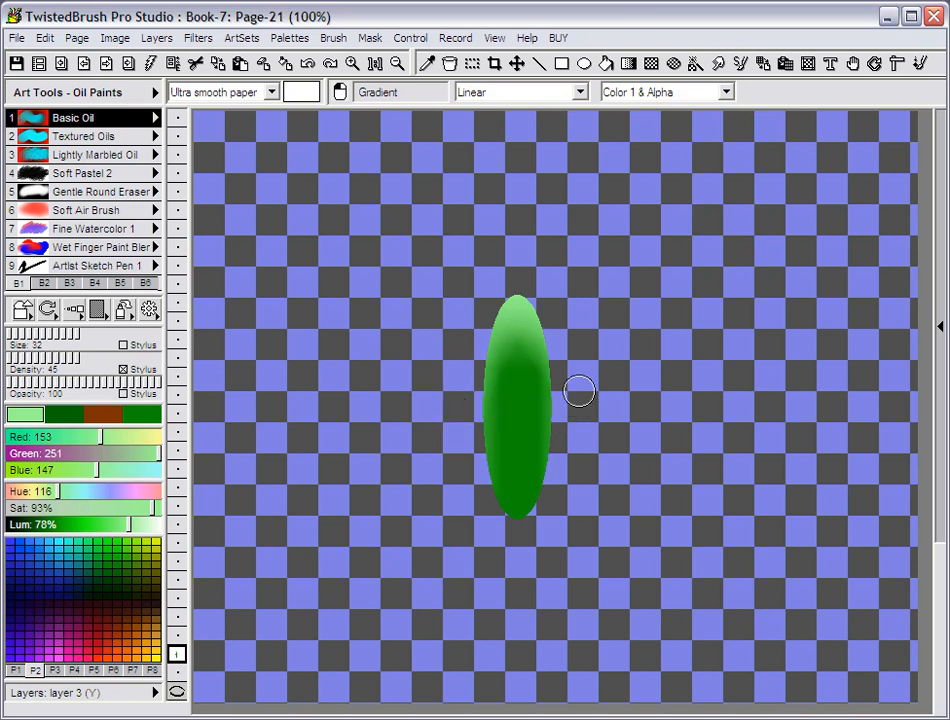
Shade the ellipse's bottom end and lower sides with gradients in dark green at 11% luminance.
drag(55, 530, 30, 537)
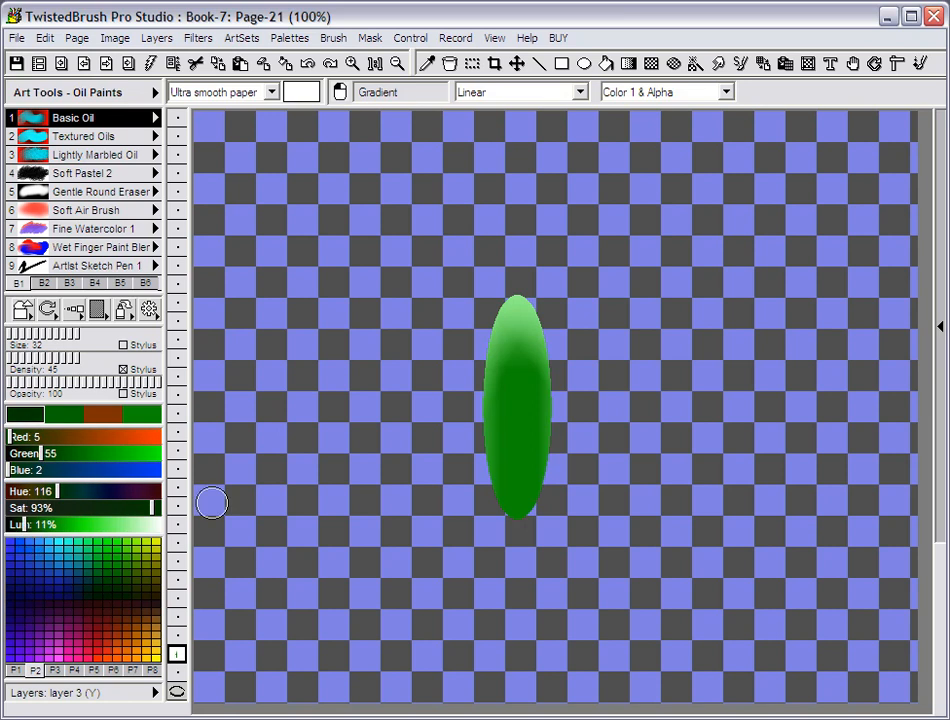
drag(519, 551, 519, 460)
drag(594, 505, 528, 432)
drag(432, 491, 500, 454)
drag(590, 452, 531, 431)
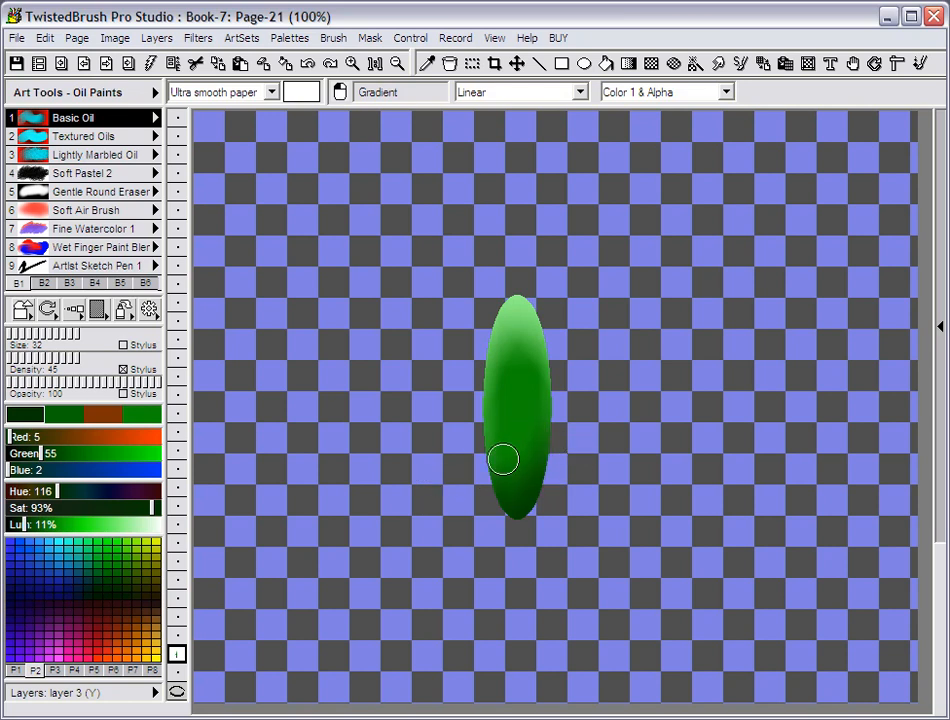
drag(446, 434, 503, 409)
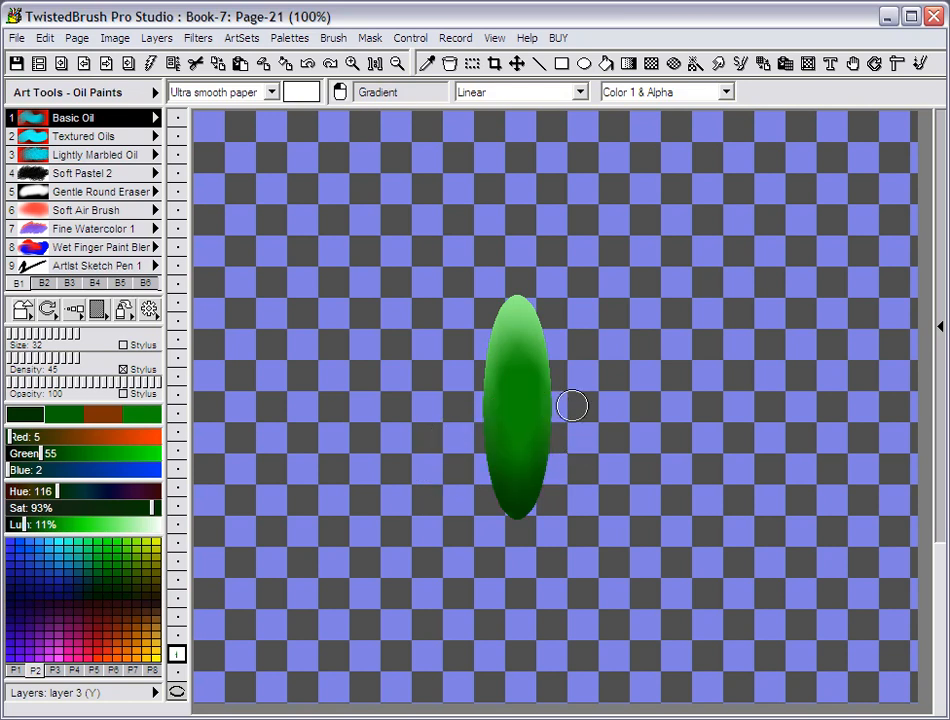
drag(526, 541, 528, 430)
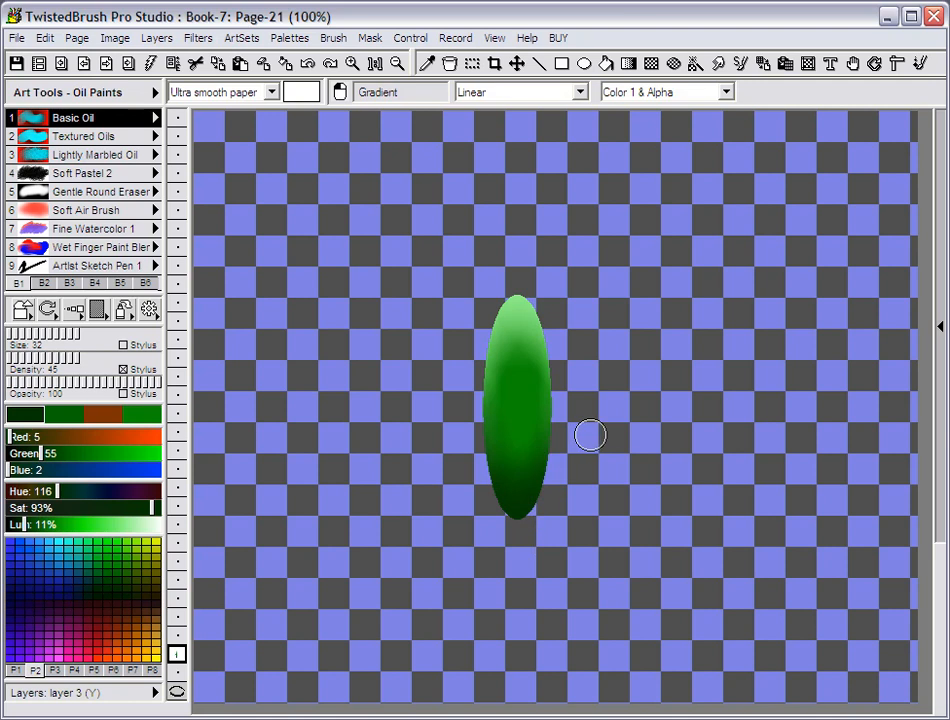
Copy the area around the shaded leaf with the Copy Tool and clear the mask.
click(764, 66)
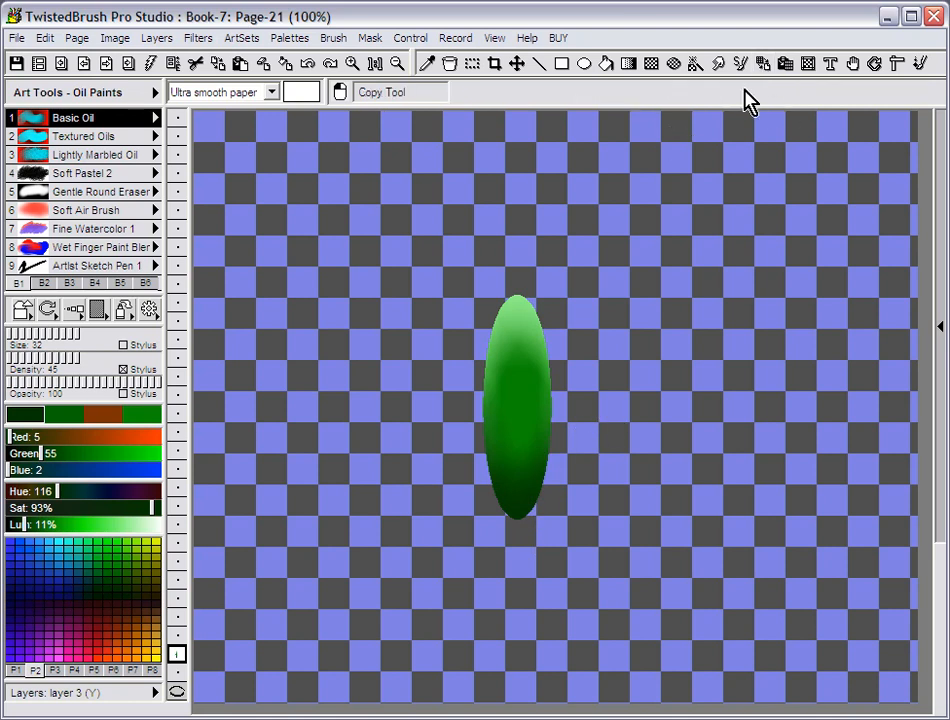
drag(443, 253, 592, 543)
click(370, 40)
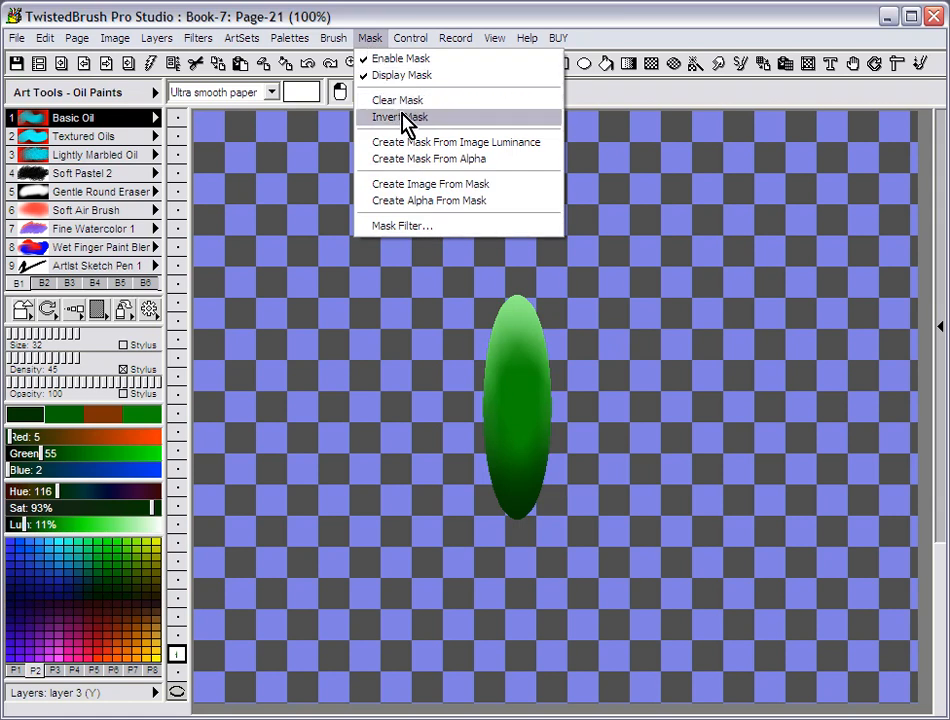
click(403, 102)
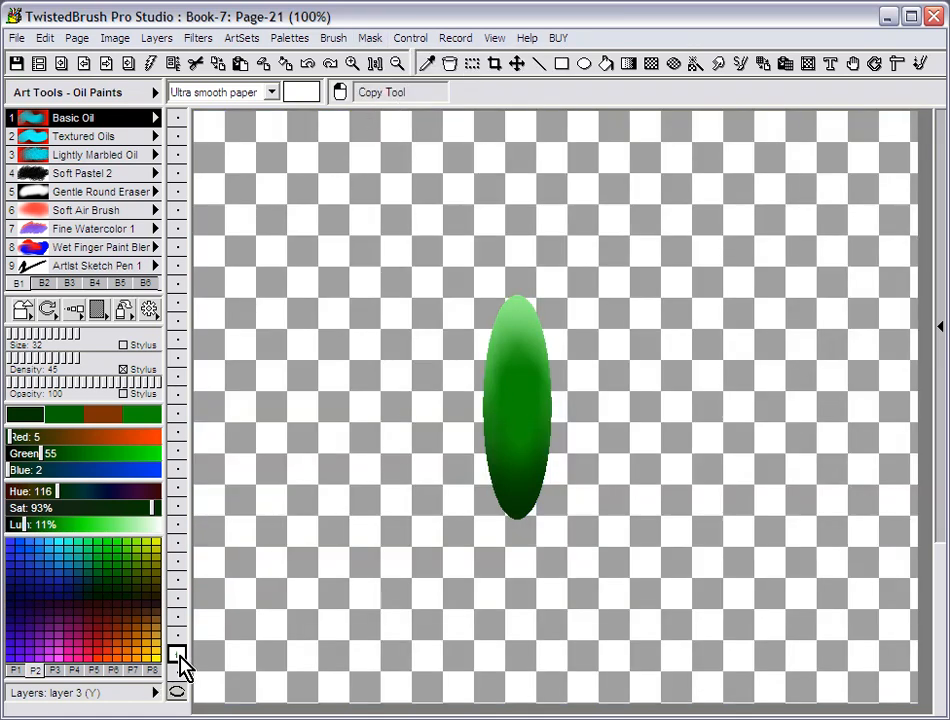
Hide layer 3 and paste rotated, overlapping leaf copies on layer 5, from size 231 down to 100, to build a leaf cluster.
click(180, 657)
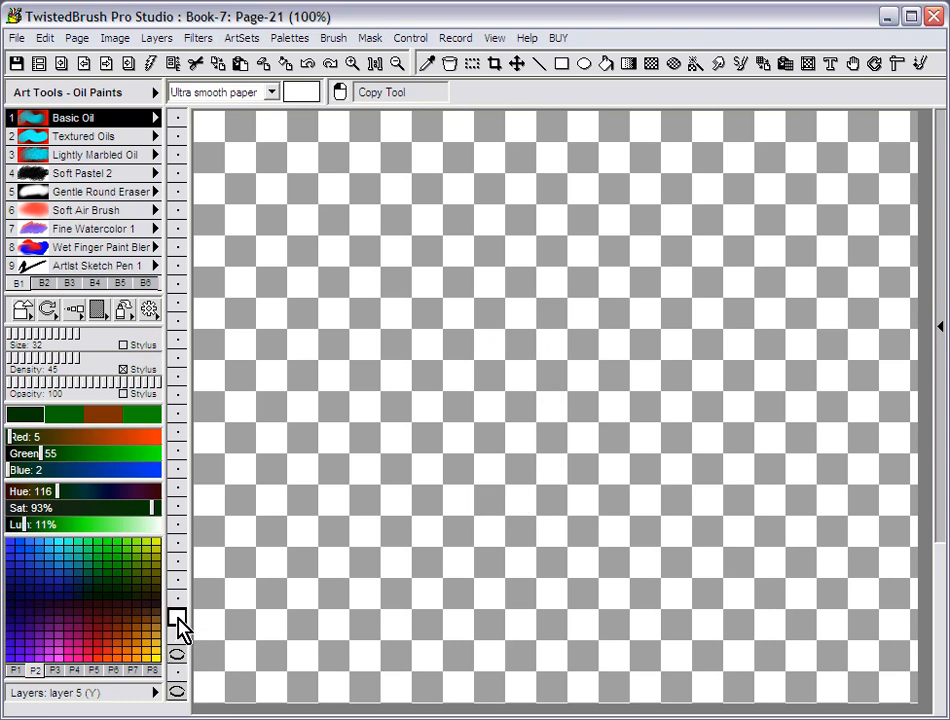
click(786, 64)
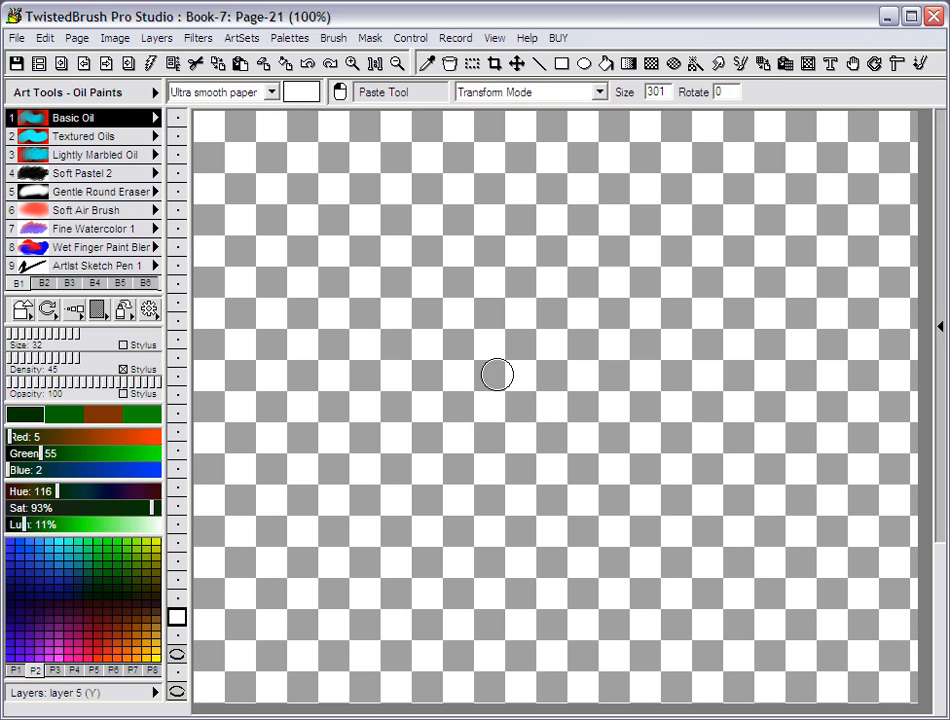
mouse_move(485, 337)
mouse_down()
mouse_move(522, 462)
mouse_move(645, 428)
mouse_move(645, 360)
mouse_move(631, 337)
mouse_move(649, 318)
mouse_move(681, 388)
mouse_move(696, 384)
mouse_move(728, 403)
mouse_move(738, 389)
mouse_move(744, 402)
mouse_up()
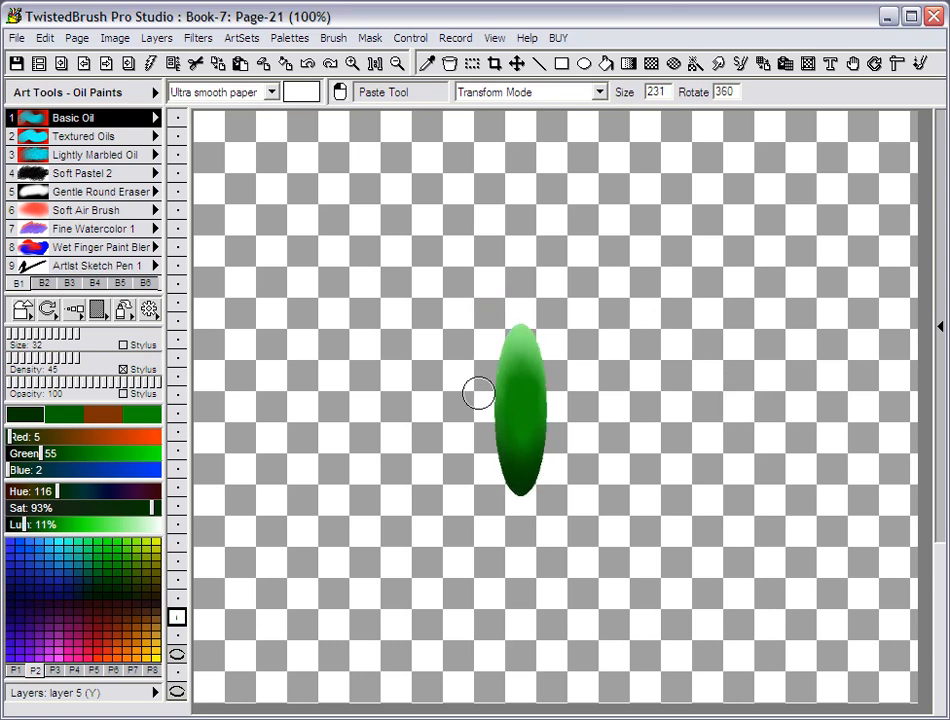
mouse_move(477, 376)
mouse_down()
mouse_move(592, 432)
mouse_move(632, 360)
mouse_move(623, 333)
mouse_move(645, 351)
mouse_move(628, 335)
mouse_move(634, 328)
mouse_up()
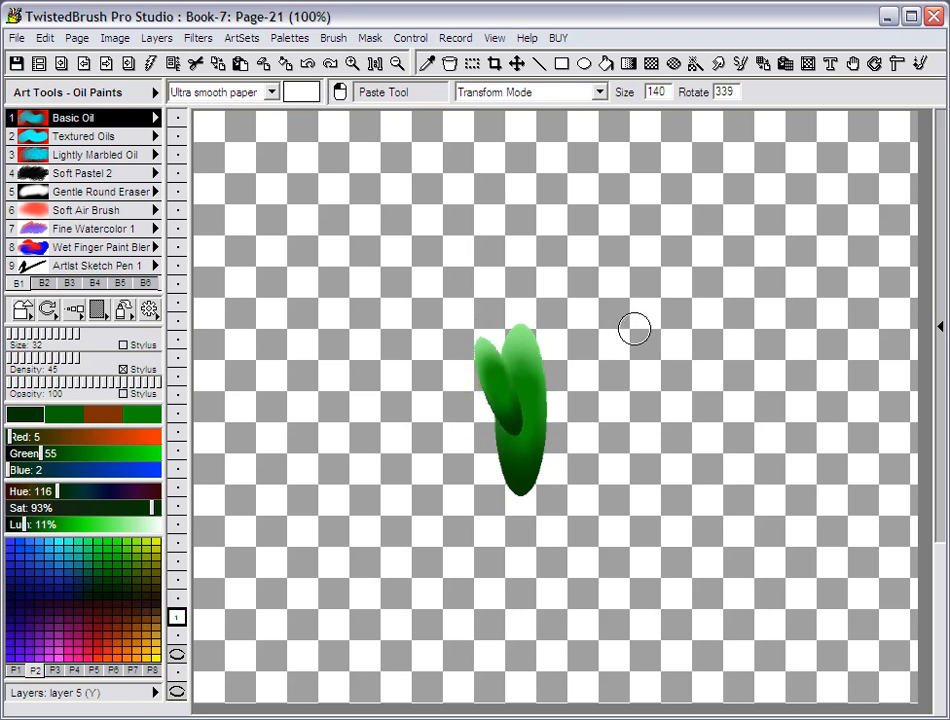
mouse_move(587, 388)
mouse_down()
mouse_move(659, 409)
mouse_move(719, 384)
mouse_move(699, 394)
mouse_move(715, 403)
mouse_move(685, 424)
mouse_move(668, 421)
mouse_move(596, 466)
mouse_move(700, 464)
mouse_move(691, 430)
mouse_move(472, 428)
mouse_move(581, 441)
mouse_move(611, 356)
mouse_move(587, 344)
mouse_move(606, 364)
mouse_move(600, 335)
mouse_move(609, 341)
mouse_move(586, 415)
mouse_move(693, 447)
mouse_move(653, 470)
mouse_move(674, 468)
mouse_move(664, 505)
mouse_up()
mouse_move(575, 460)
mouse_down()
mouse_move(683, 481)
mouse_move(724, 452)
mouse_move(653, 430)
mouse_move(621, 388)
mouse_move(604, 458)
mouse_move(712, 500)
mouse_move(643, 480)
mouse_move(638, 464)
mouse_move(585, 466)
mouse_move(681, 517)
mouse_move(634, 508)
mouse_move(648, 537)
mouse_move(640, 556)
mouse_move(486, 467)
mouse_move(568, 445)
mouse_move(543, 399)
mouse_move(592, 394)
mouse_move(579, 388)
mouse_move(587, 388)
mouse_move(439, 460)
mouse_move(532, 479)
mouse_move(537, 436)
mouse_move(589, 435)
mouse_move(611, 423)
mouse_move(615, 435)
mouse_up()
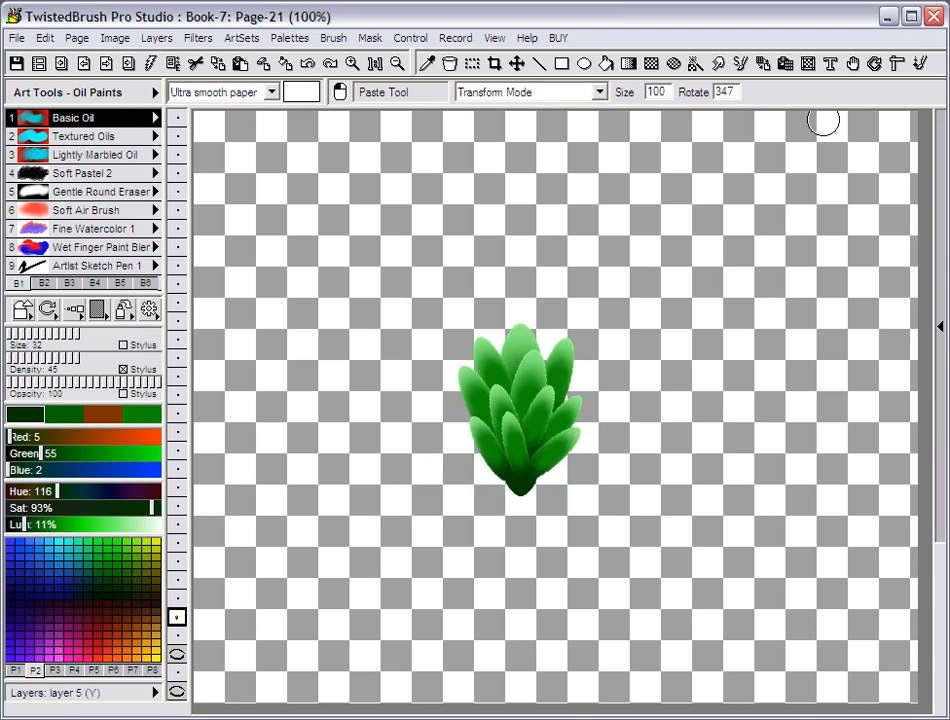
Copy the area around the leaf cluster with the Copy Tool and hide layer 5.
click(763, 64)
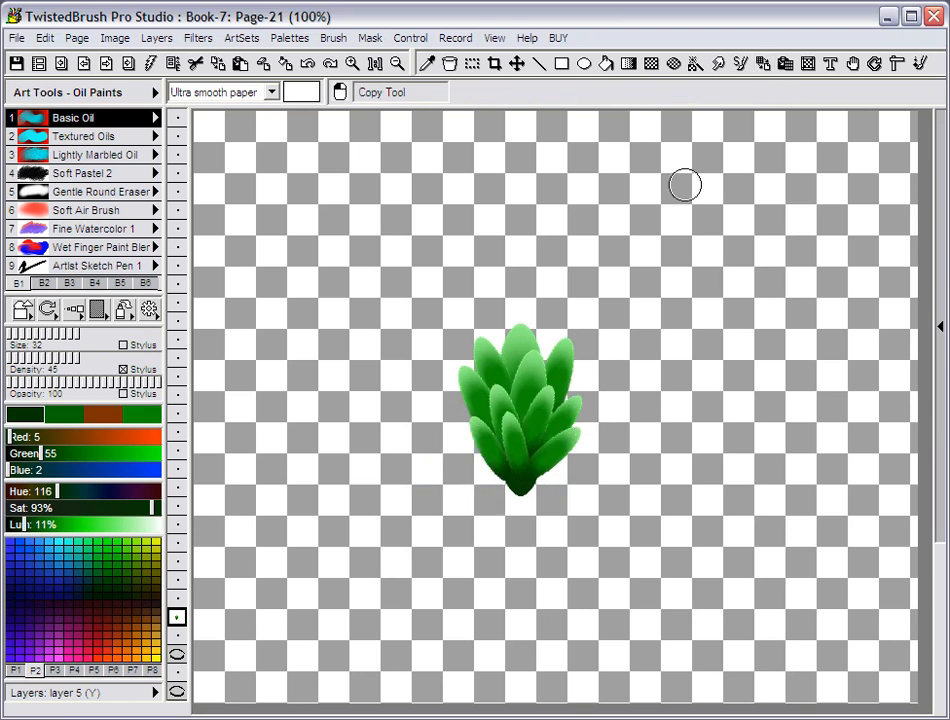
drag(417, 300, 617, 522)
click(182, 621)
Paste overlapping cluster copies on layer 7, from size 209 down to 150, tilting the outer ones outward to build a bush.
click(180, 582)
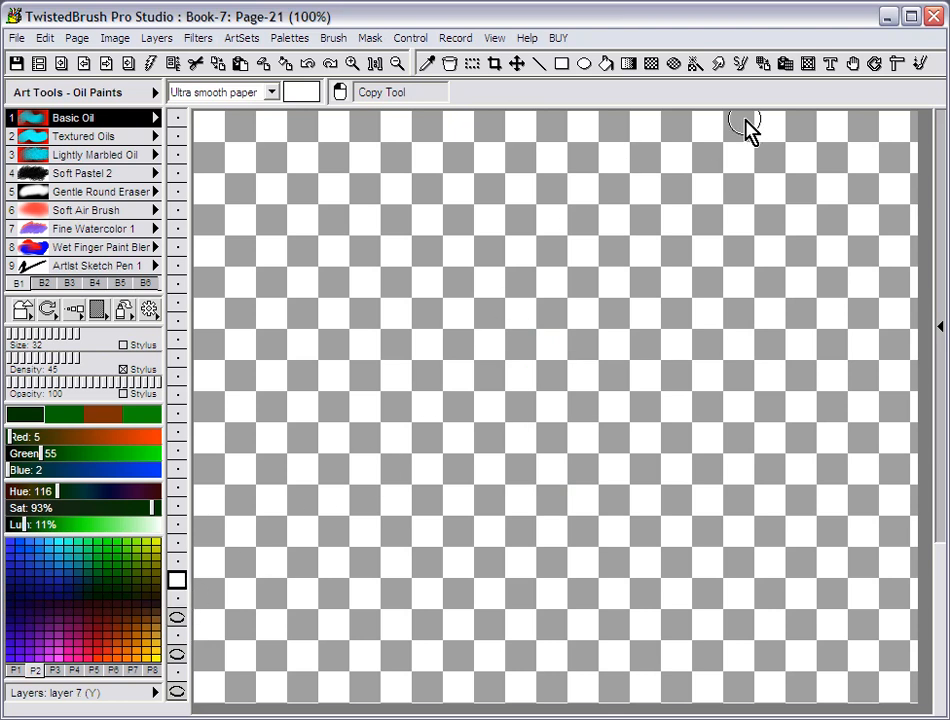
click(786, 67)
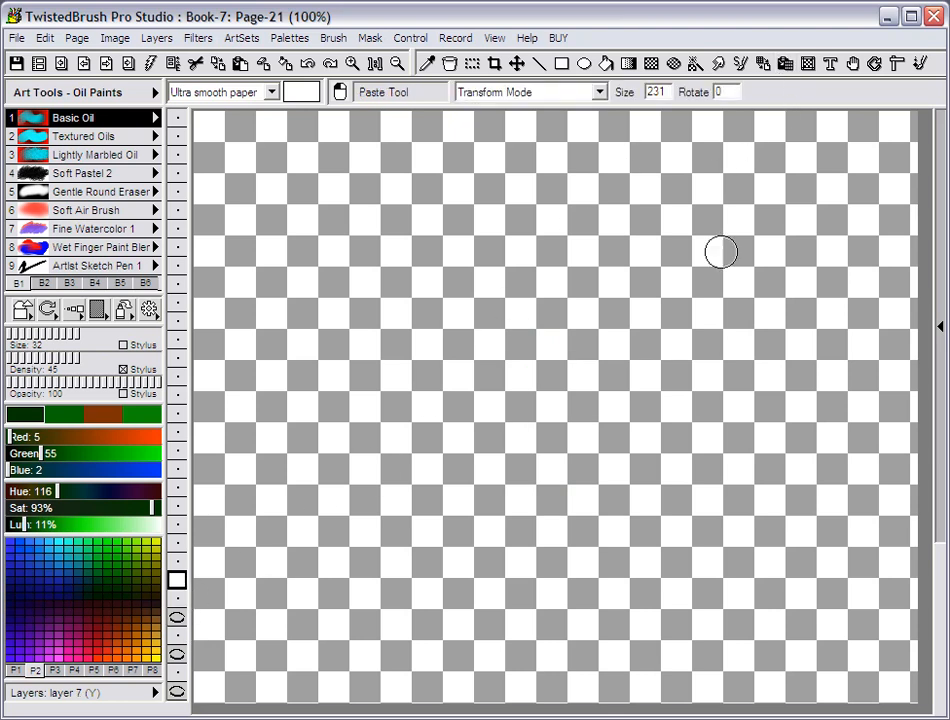
drag(465, 375, 629, 408)
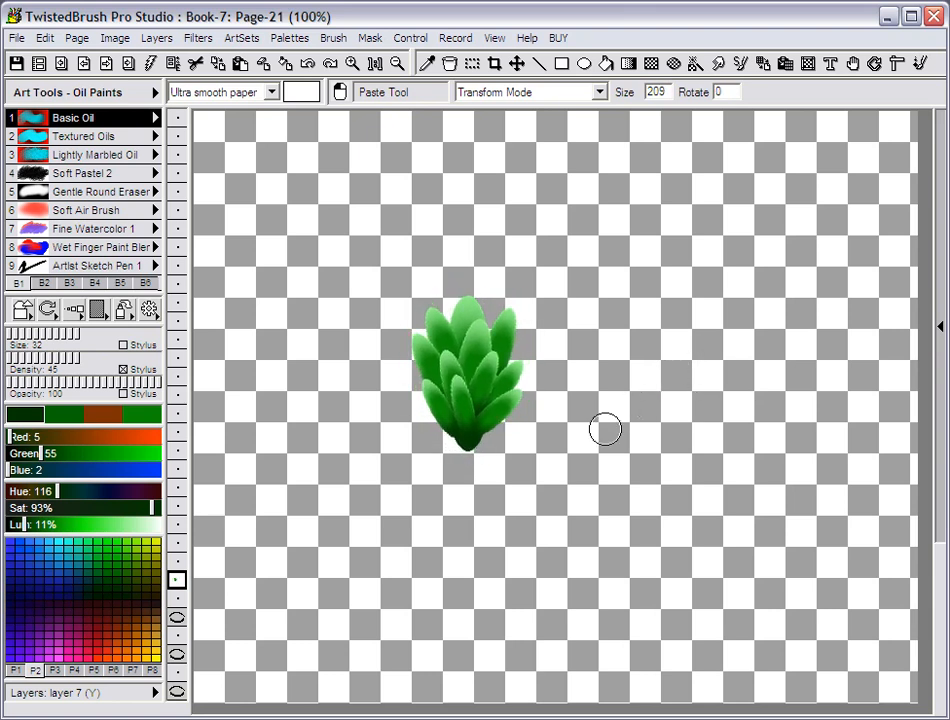
drag(376, 372, 701, 480)
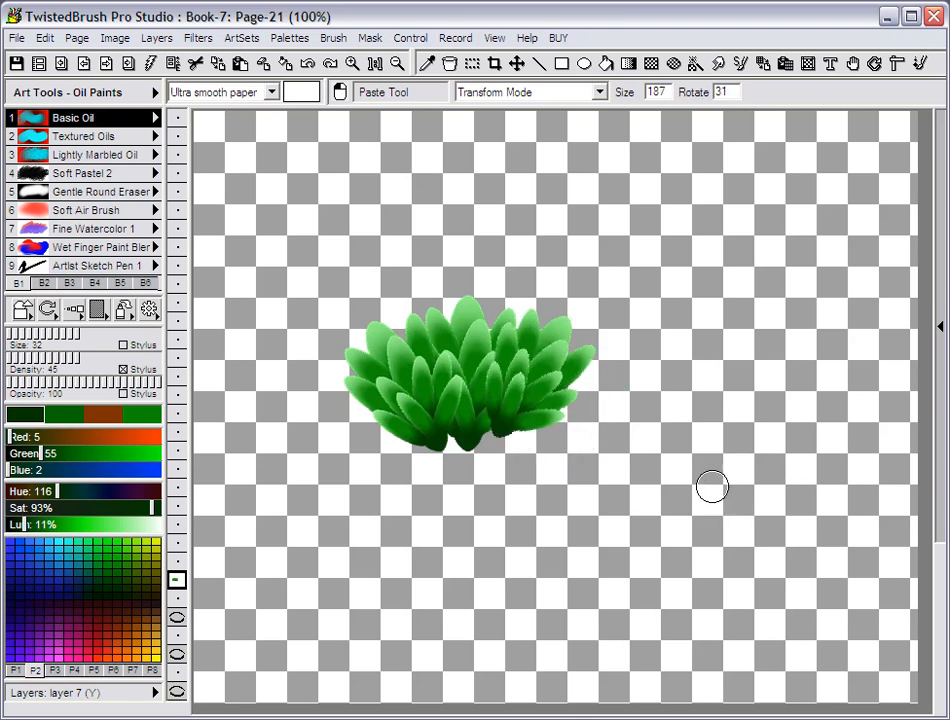
drag(693, 535, 657, 421)
drag(405, 490, 572, 456)
mouse_move(677, 514)
mouse_down()
mouse_move(641, 474)
mouse_move(679, 494)
mouse_up()
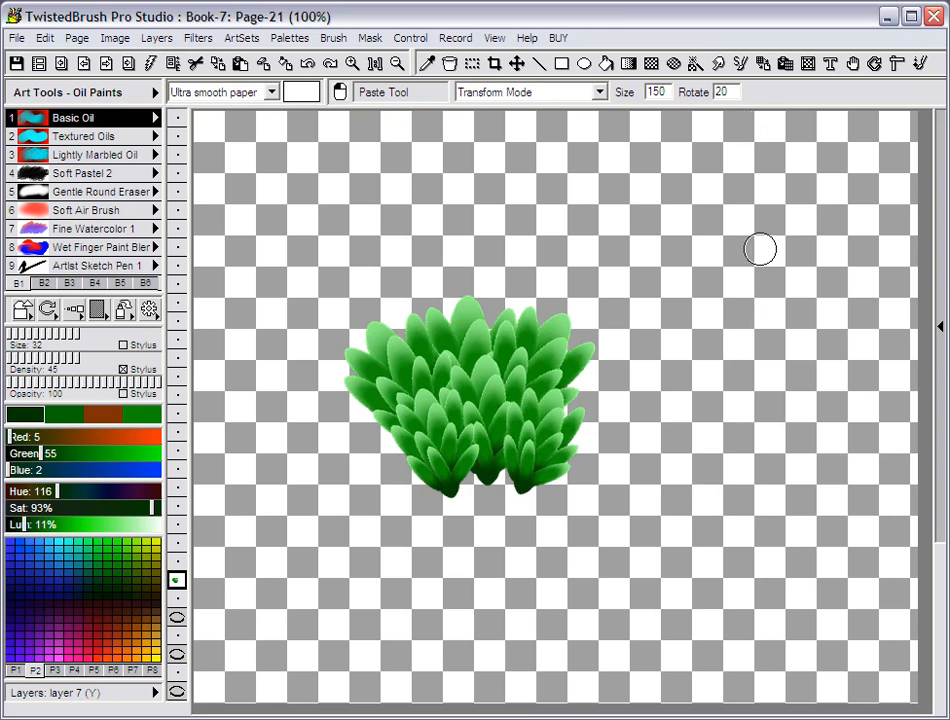
Paste overlapping, rotated cluster copies on layer 7 to build a second, smaller bush in the canvas's upper-right area, using sizes including 137 and 115.
drag(775, 320, 775, 350)
drag(846, 376, 912, 409)
drag(700, 352, 832, 249)
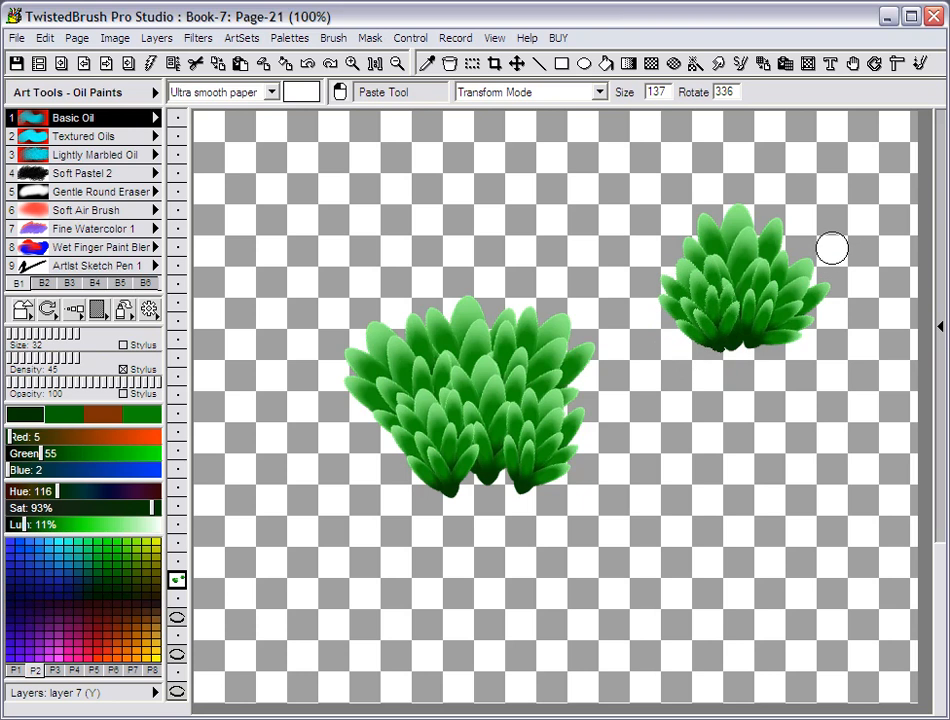
drag(892, 391, 851, 332)
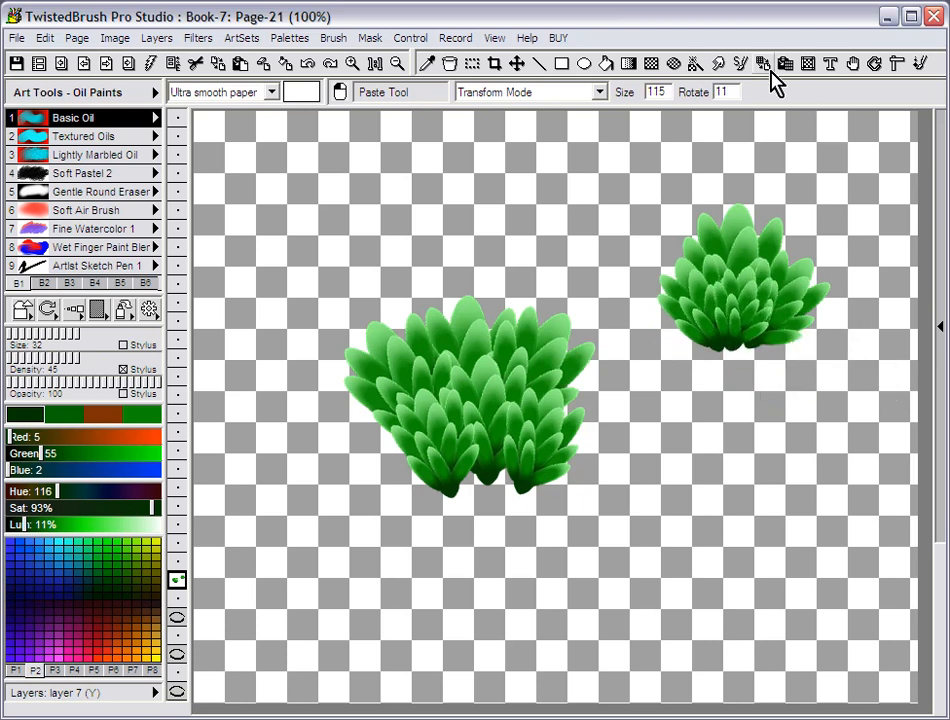
Copy the small upper-right bush with the Copy Tool and paste a row of six overlapping copies along the canvas's lower edge, varying their size and tilt.
click(764, 64)
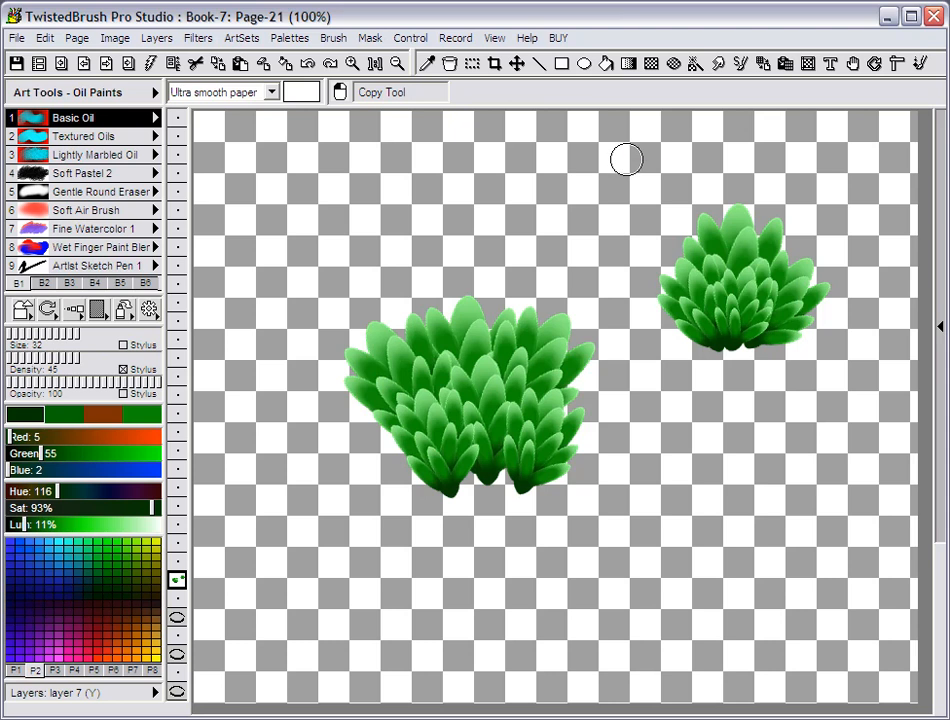
drag(736, 263, 846, 378)
click(786, 66)
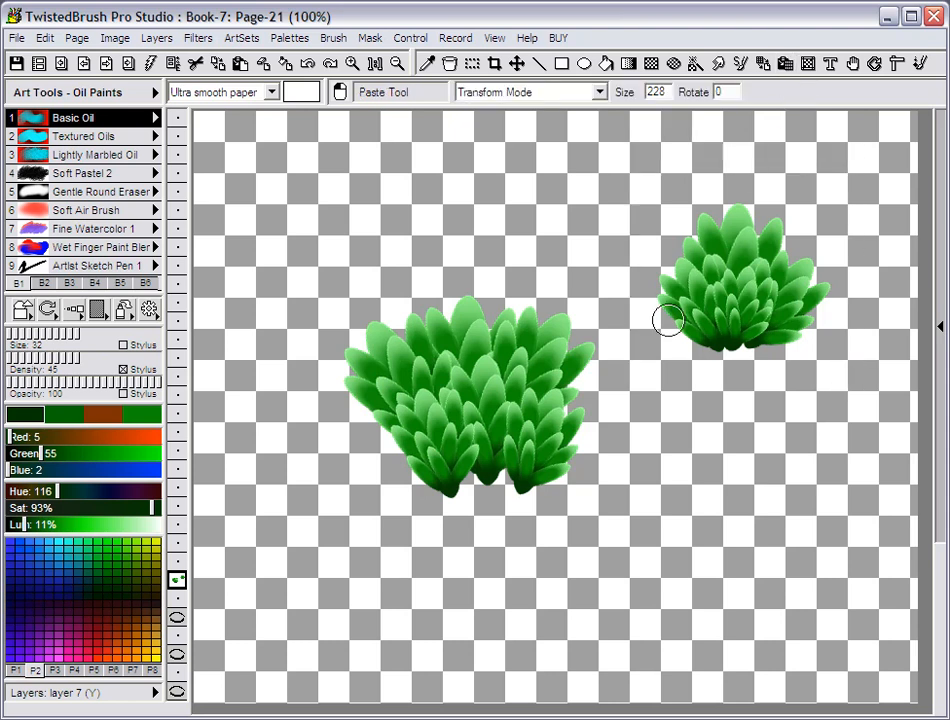
drag(768, 563, 894, 559)
drag(643, 590, 618, 596)
drag(490, 625, 456, 529)
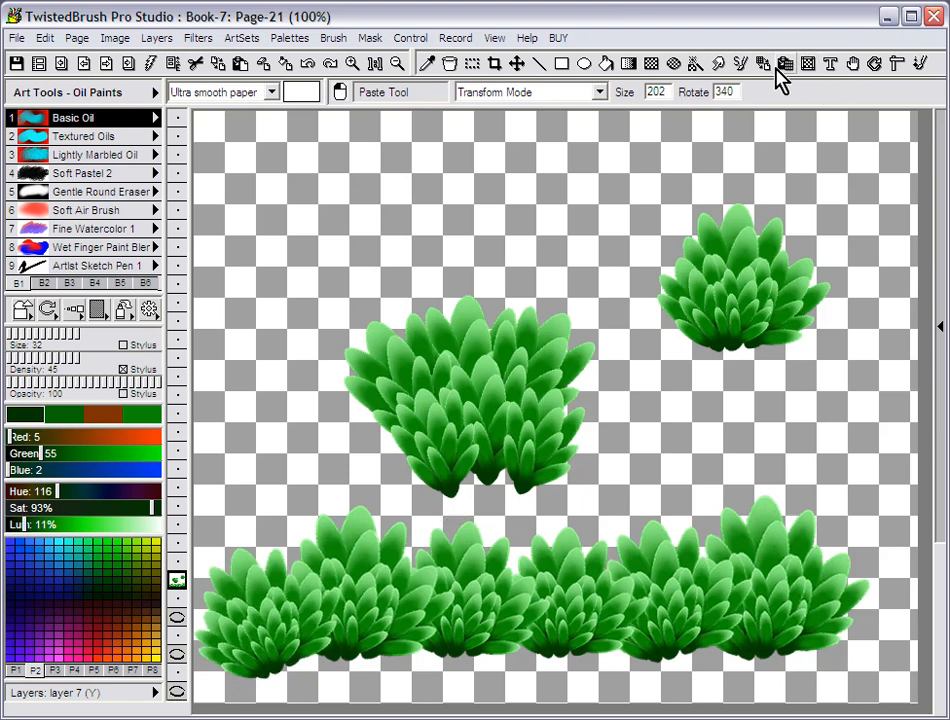
Copy the large central bush with the Copy Tool and paste a smaller copy above it to the left, at size 211 and rotation 15.
click(768, 66)
drag(315, 272, 631, 500)
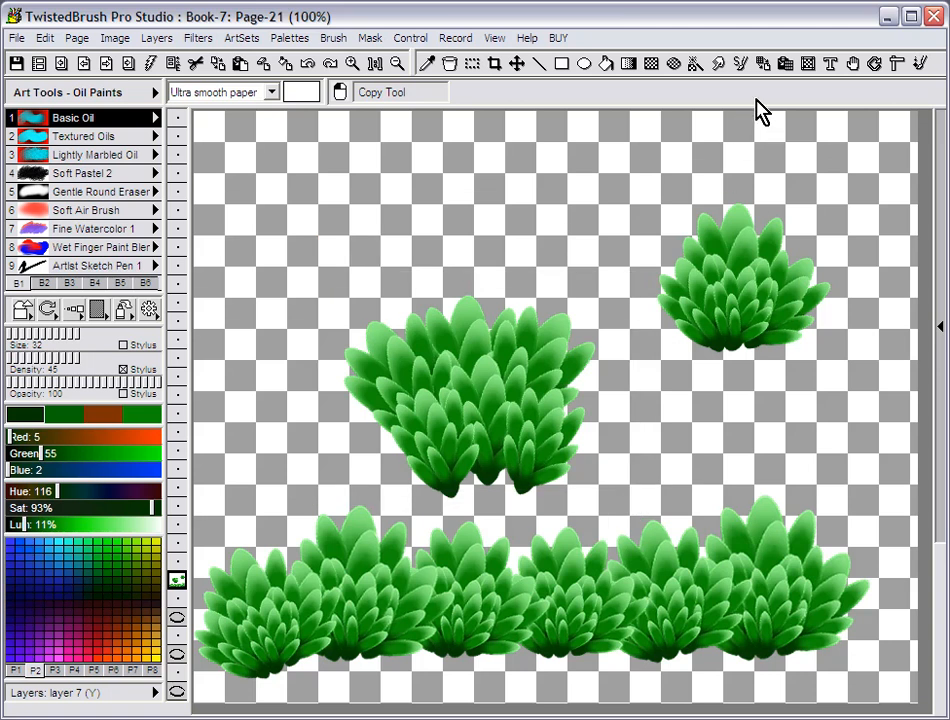
key(ctrl+v)
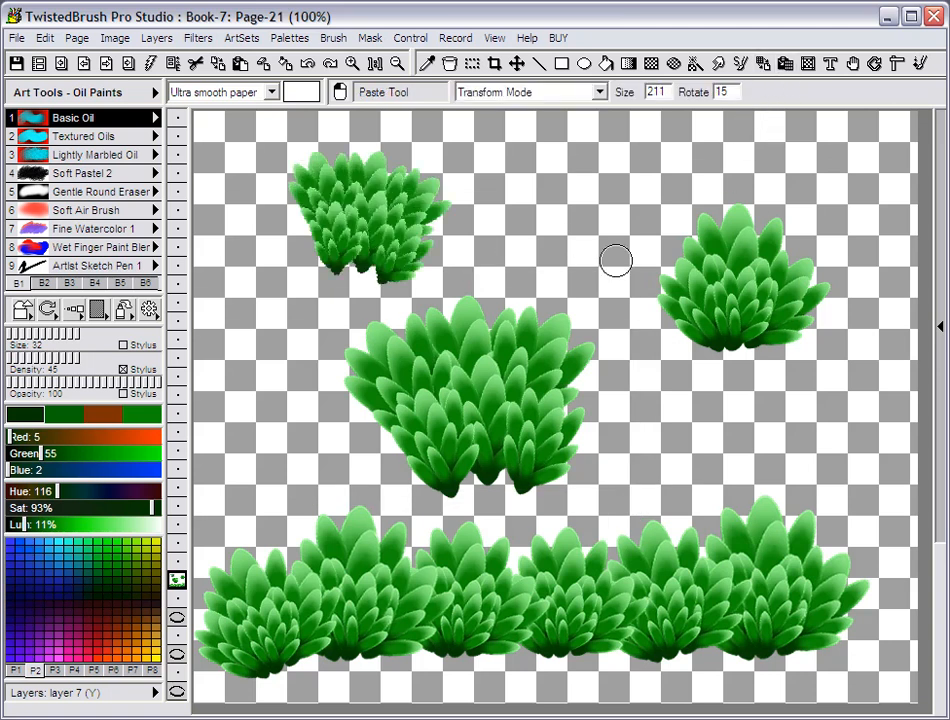